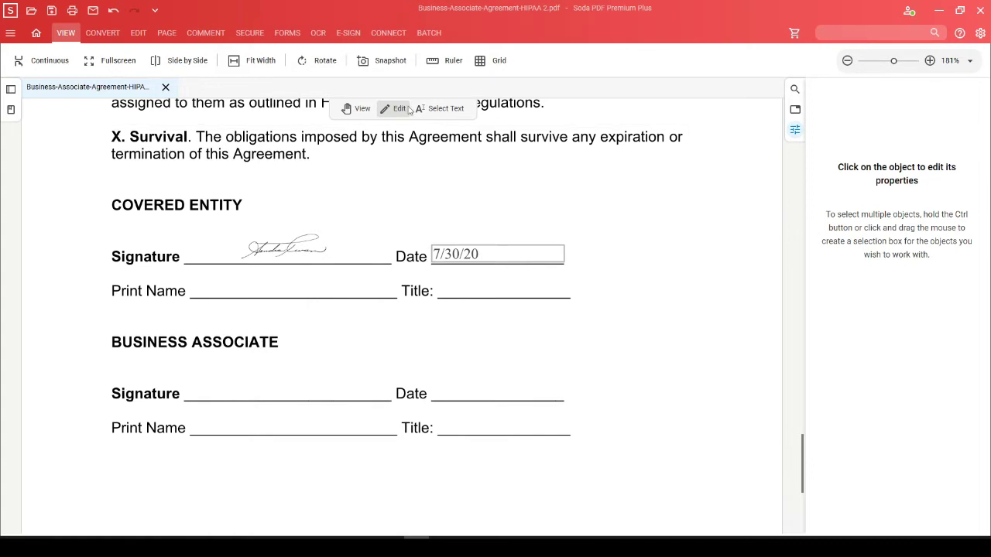
left_click(236, 141)
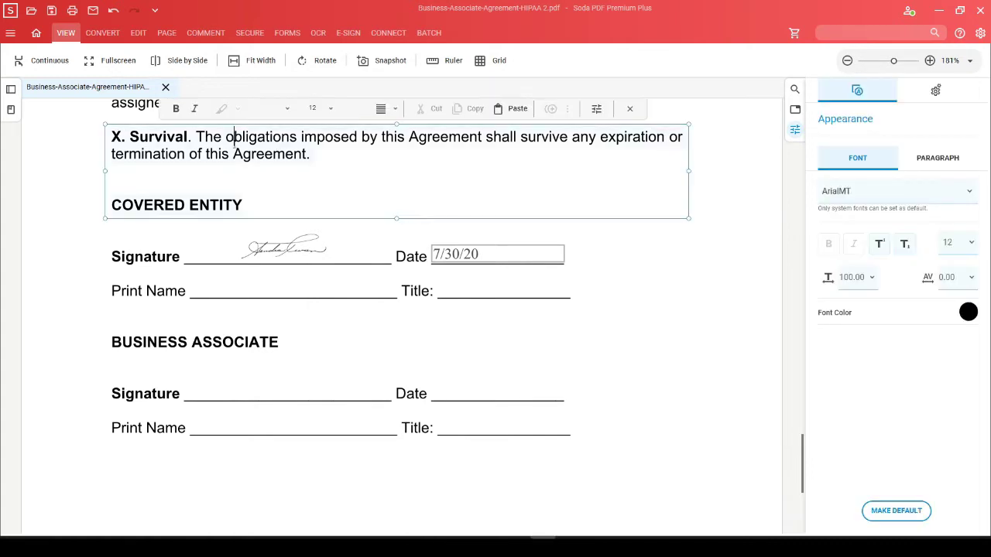
left_click(288, 235)
left_click(481, 256)
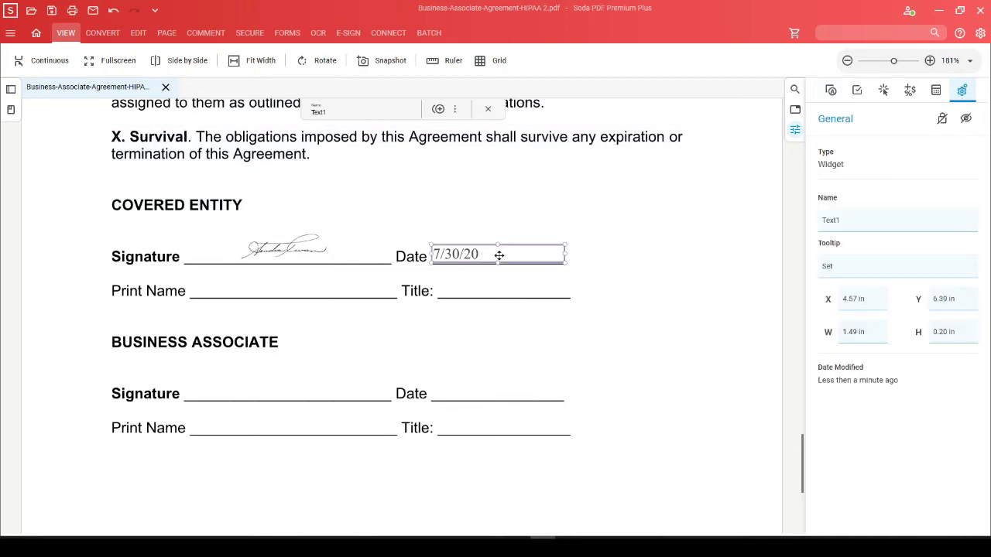
left_click(292, 151)
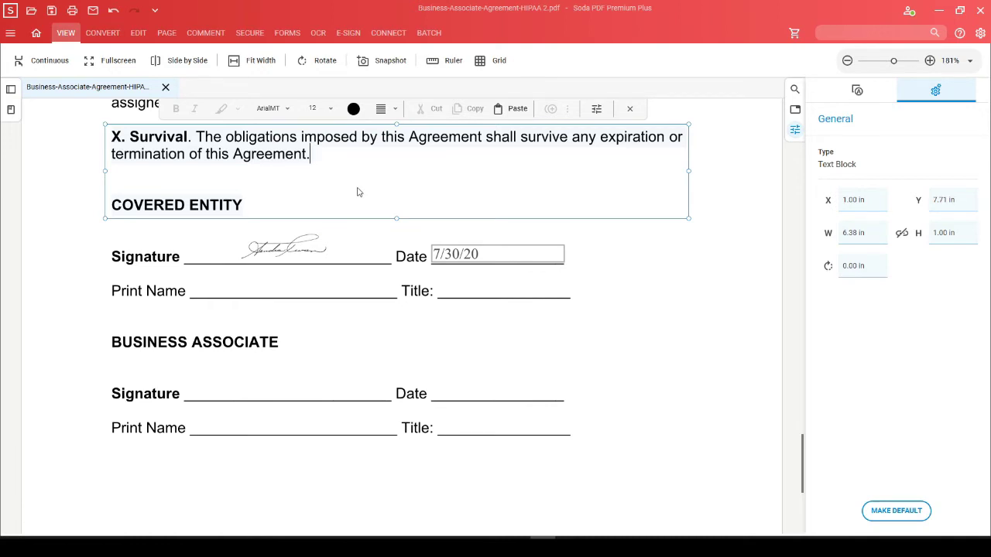
left_click(304, 237)
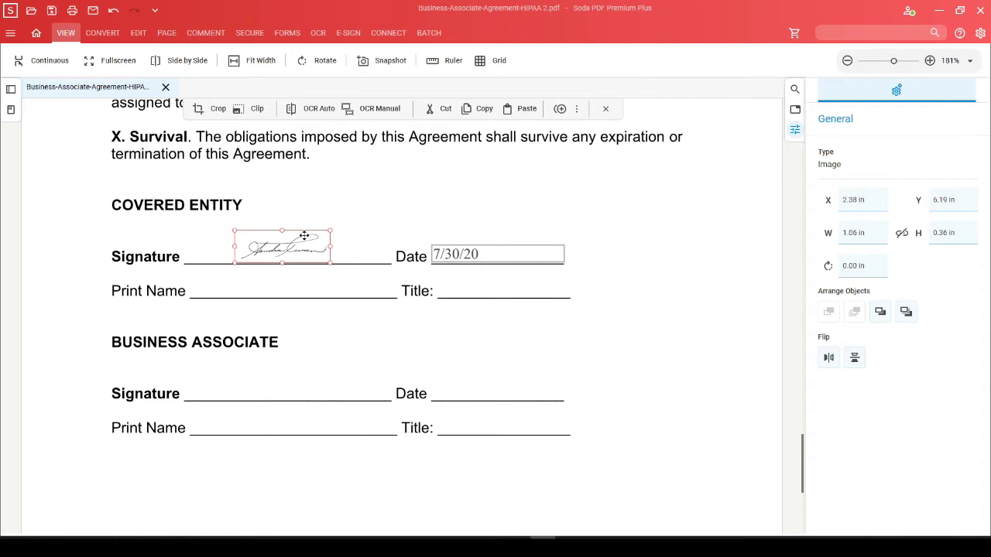
left_click(462, 252)
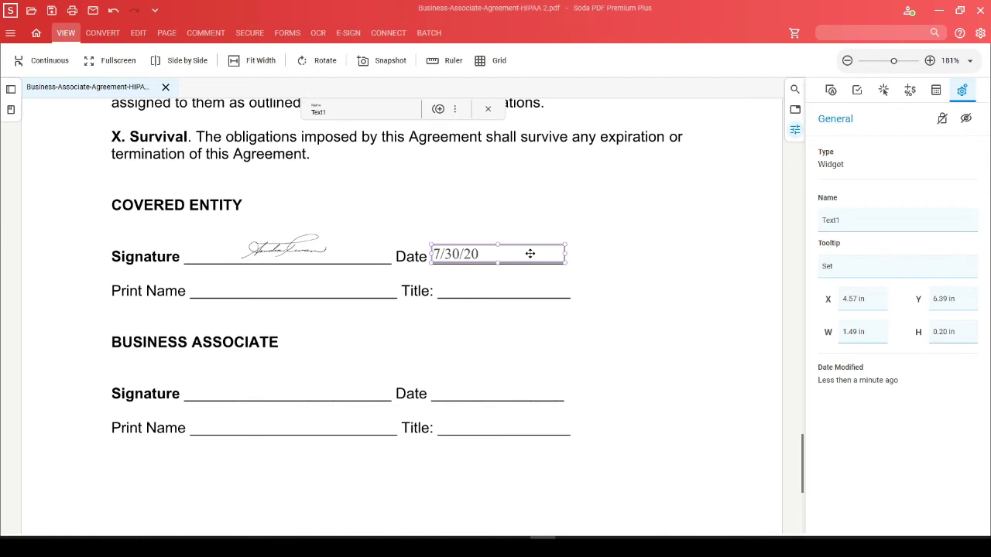
left_click_drag(529, 254, 316, 284)
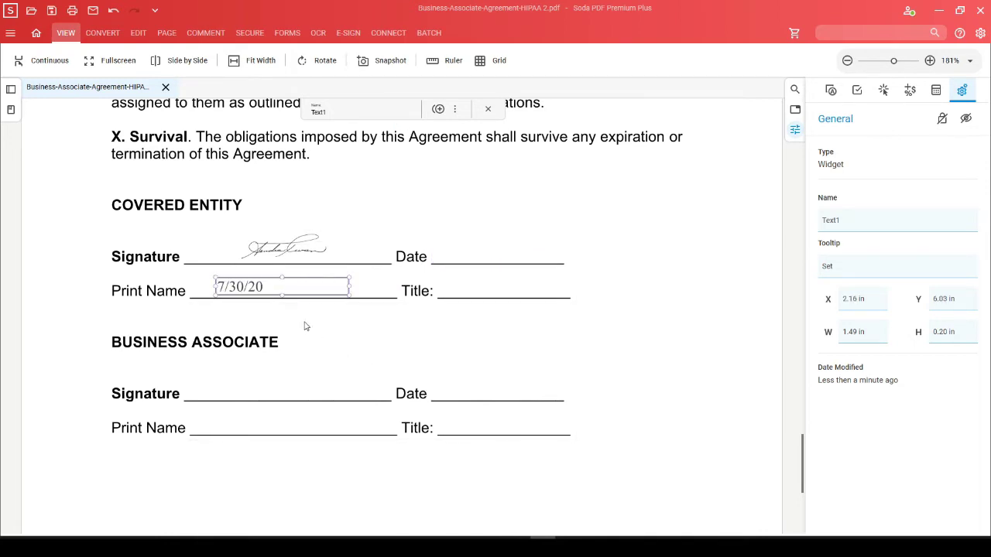
mouse_move(304, 290)
left_mouse_down()
mouse_move(408, 248)
mouse_move(525, 245)
mouse_move(515, 249)
left_mouse_up()
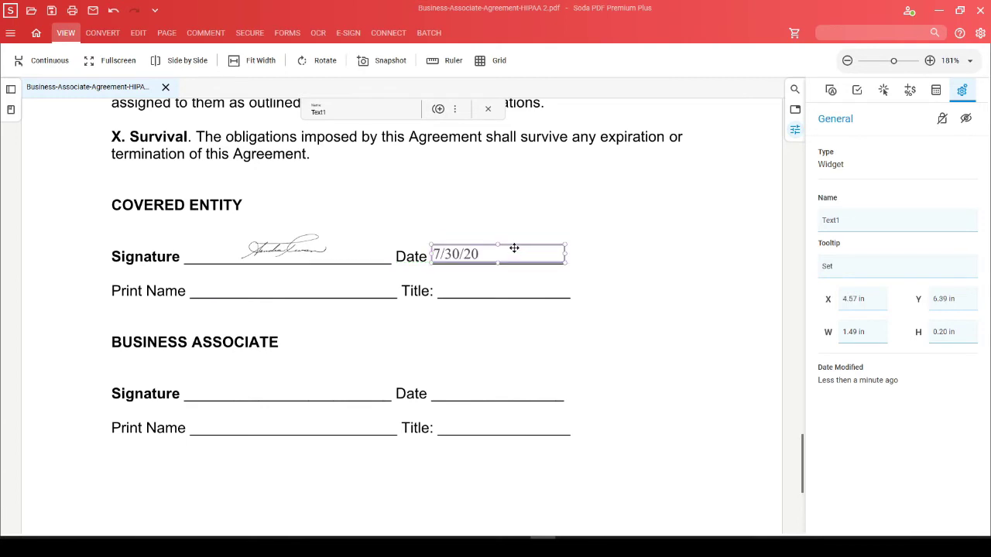
left_click(609, 353)
scroll(620, 341, "up", 1)
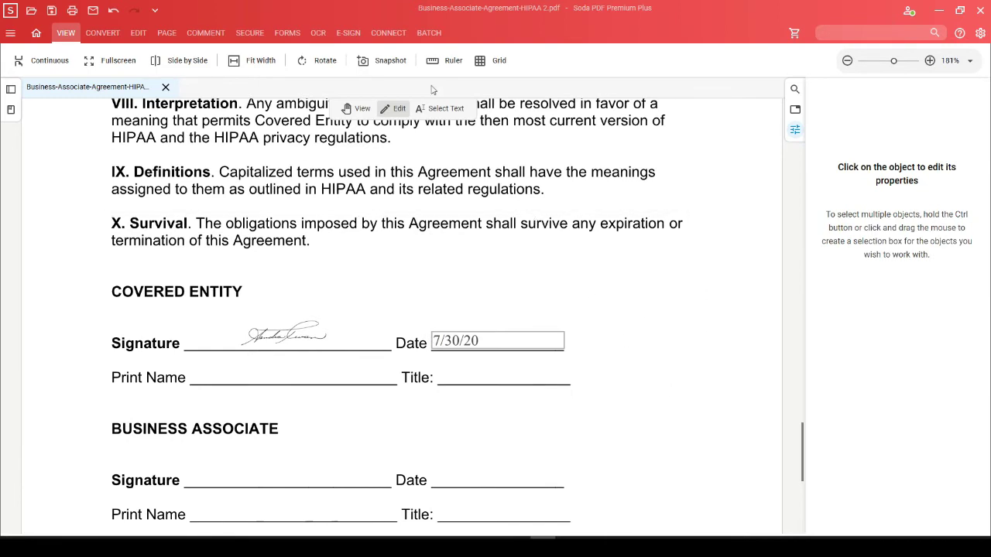
- Create a new text box just right of the Covered Entity's Date line
left_click(139, 34)
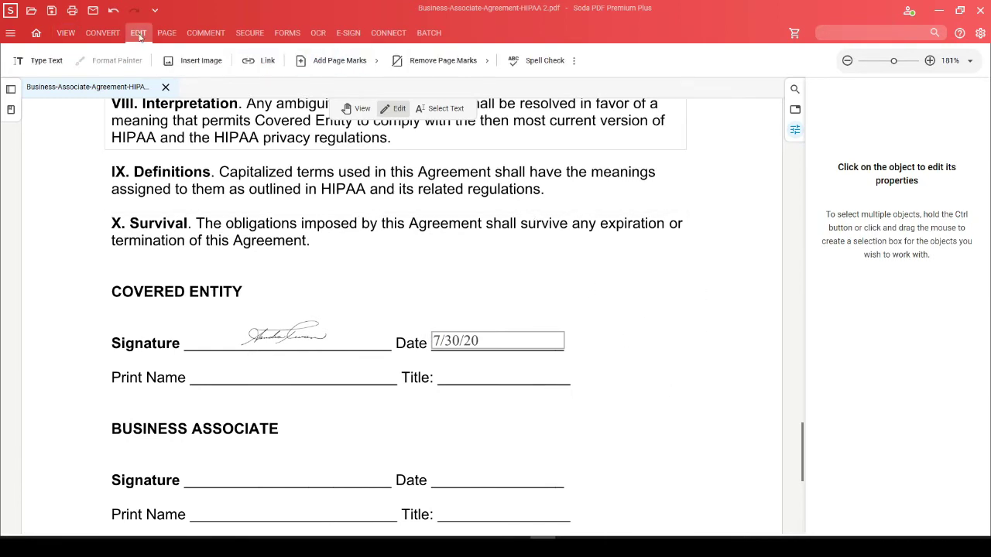
left_click(41, 61)
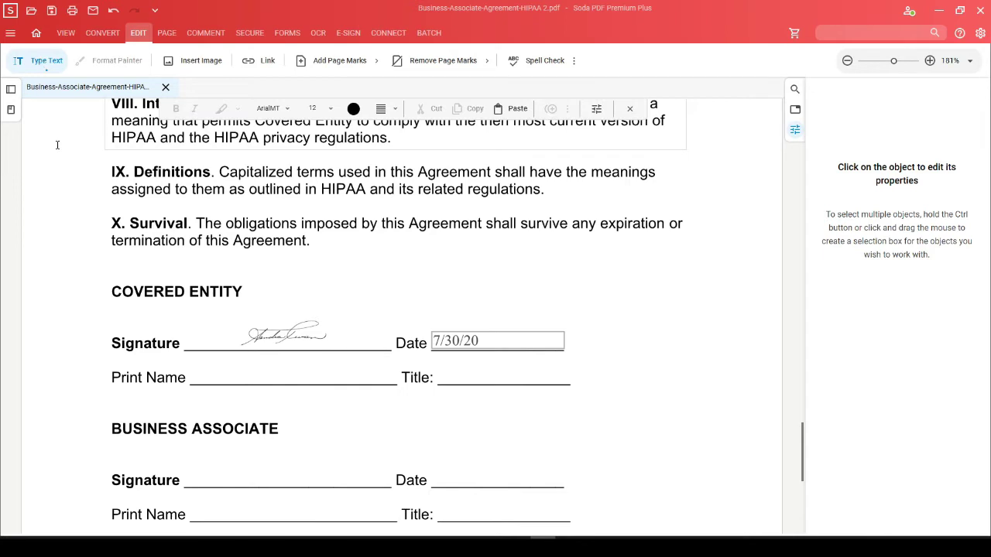
left_click(620, 355)
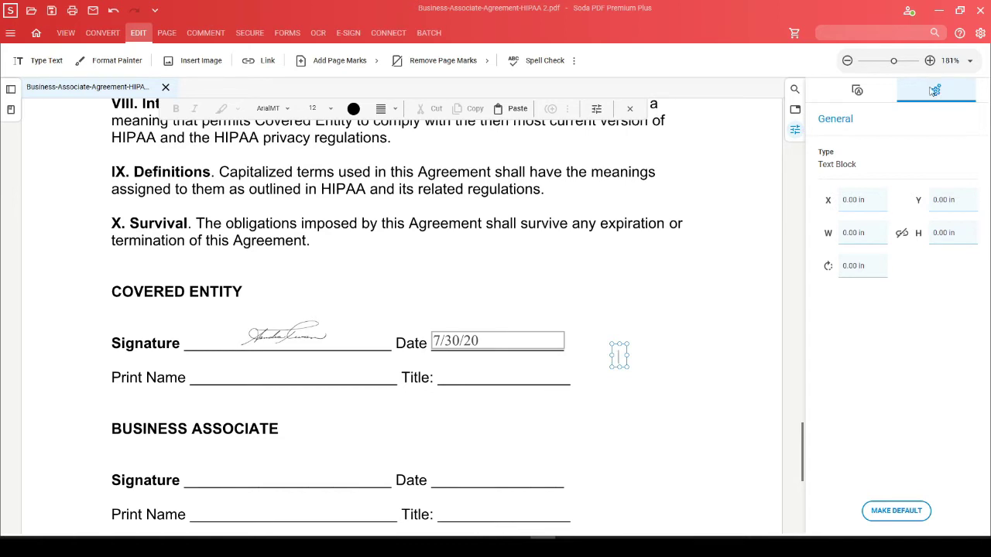
- Review the new box's Appearance font and paragraph settings, ending on the ArialMT 12 font settings
left_click(857, 90)
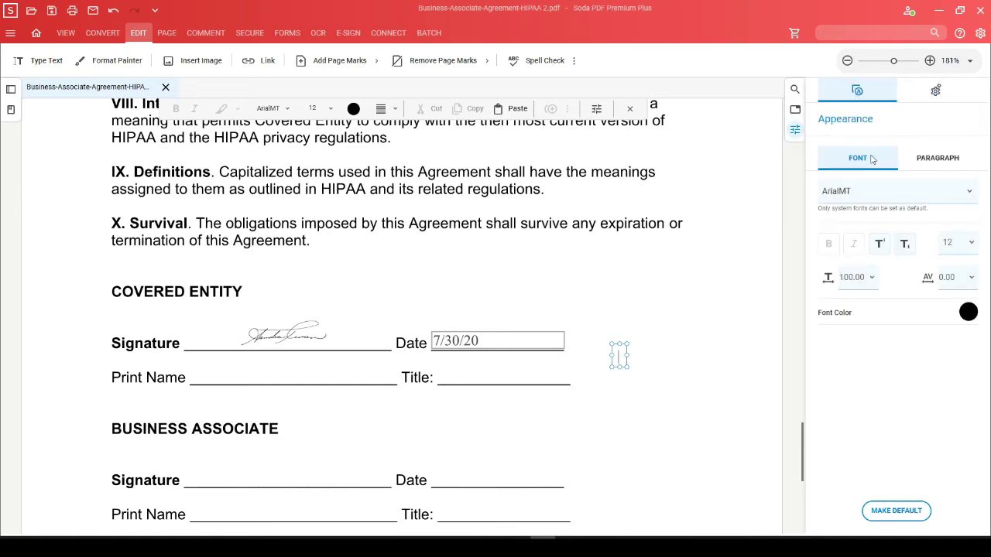
left_click(940, 158)
left_click(858, 159)
- Type 'Red' in red in the new text box and make red text the default
left_click(966, 318)
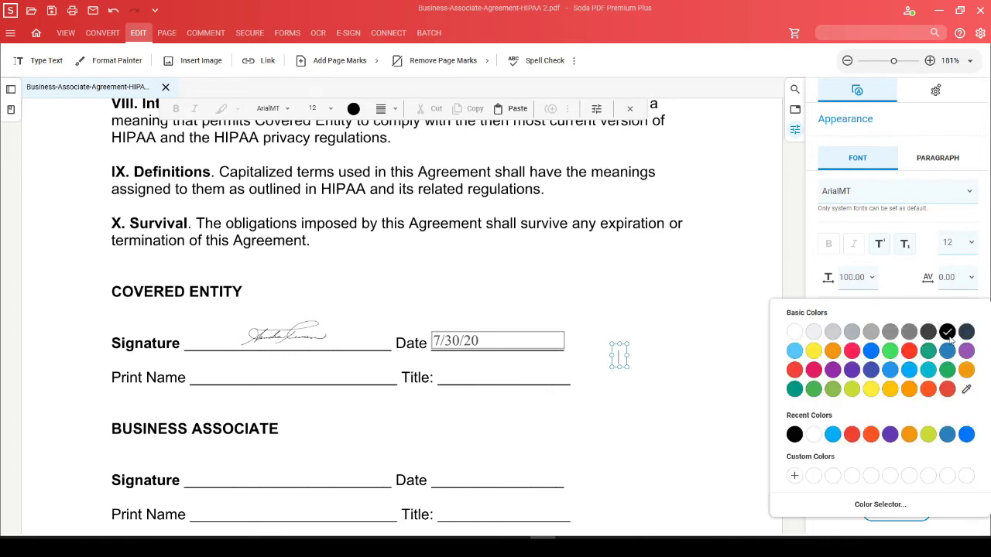
left_click(913, 360)
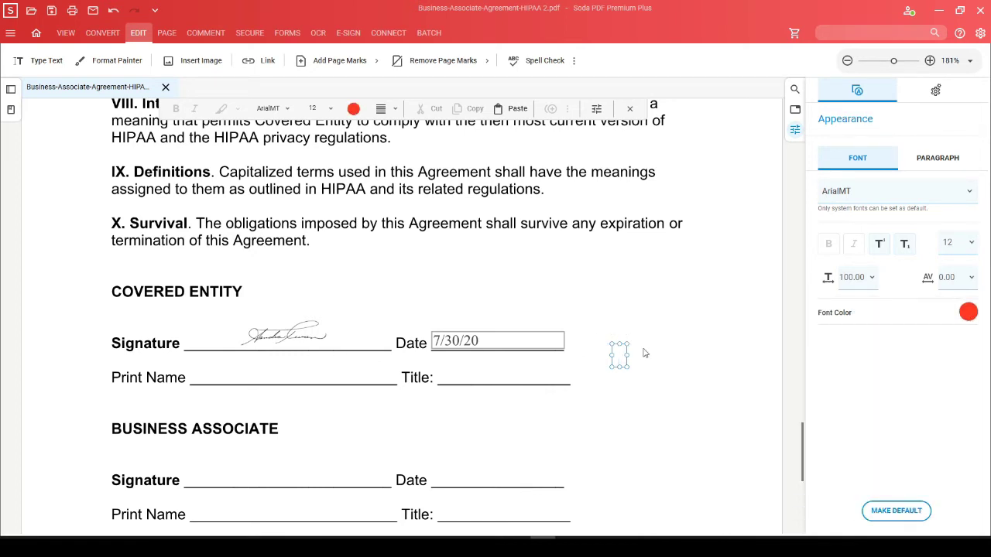
type("Red")
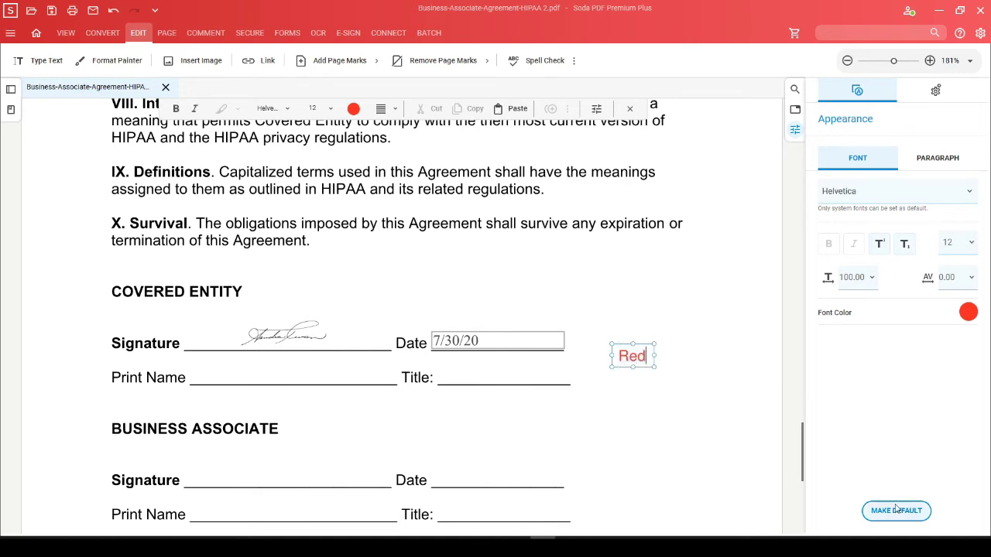
left_click(896, 511)
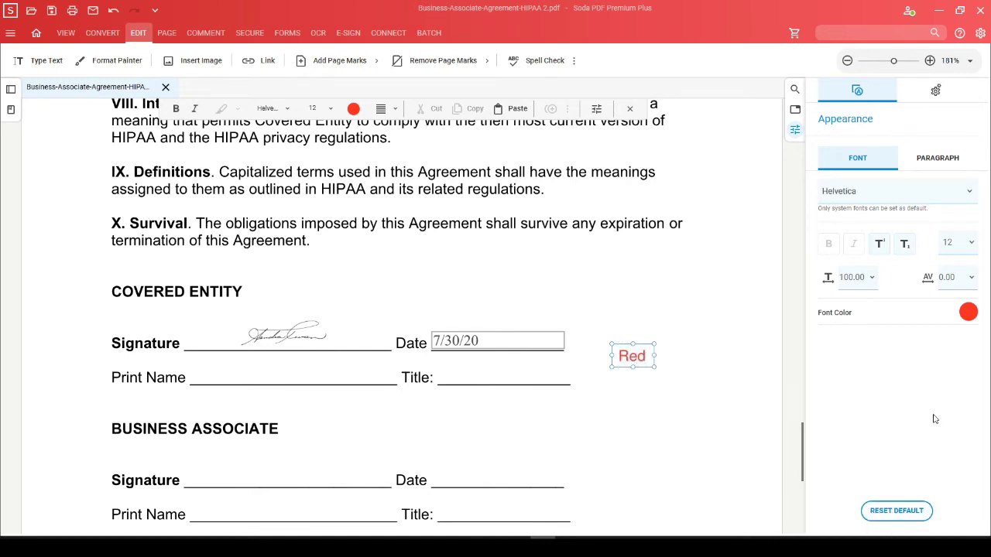
left_click(633, 389)
- Add a second red 'Red' label below the first, then reset the default text properties
left_click(36, 59)
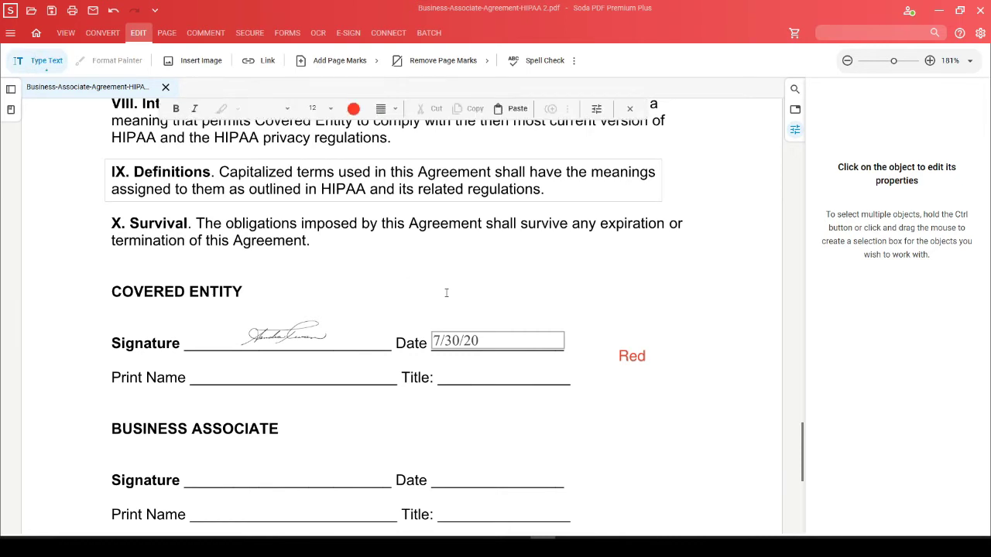
left_click(625, 390)
type("Red")
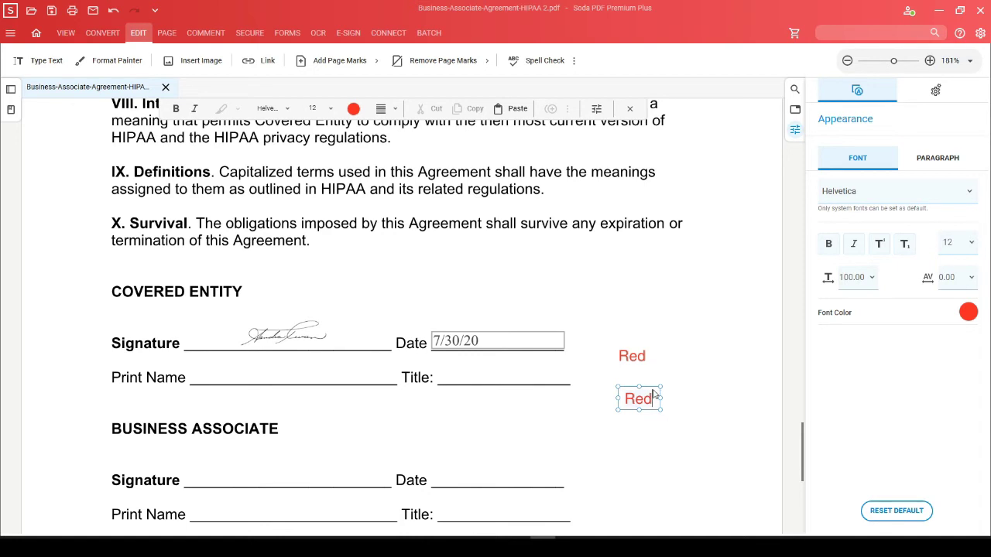
left_click(901, 515)
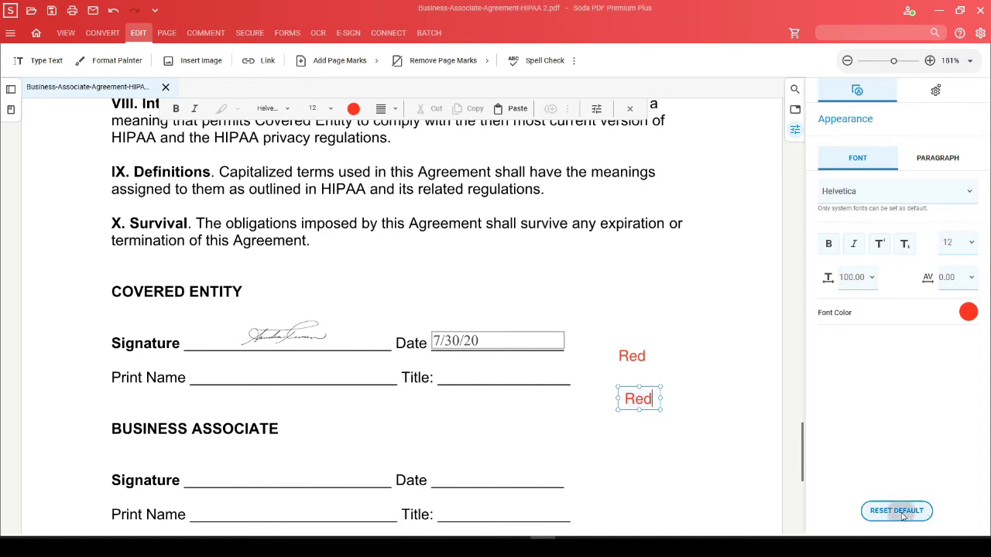
left_click(504, 332)
left_click(608, 295)
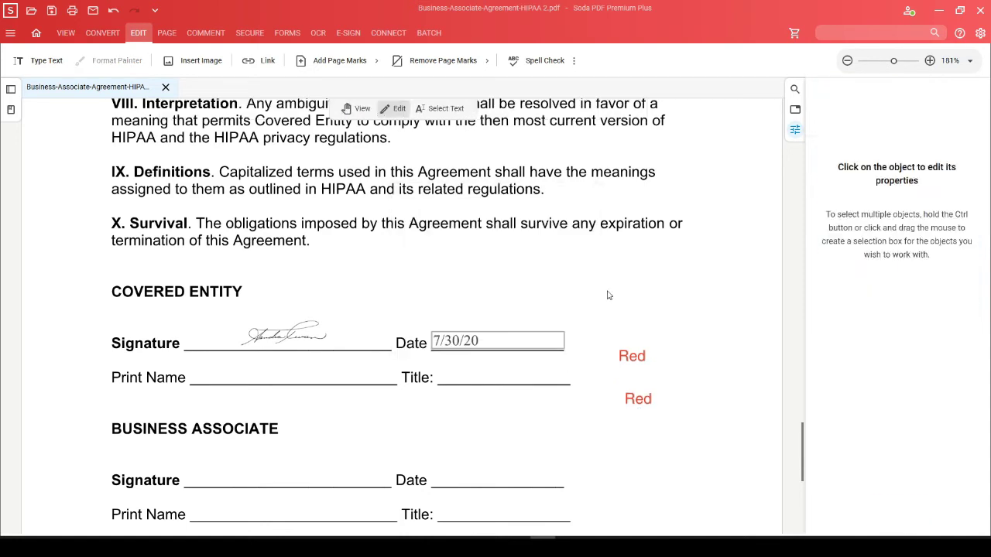
left_click(686, 303)
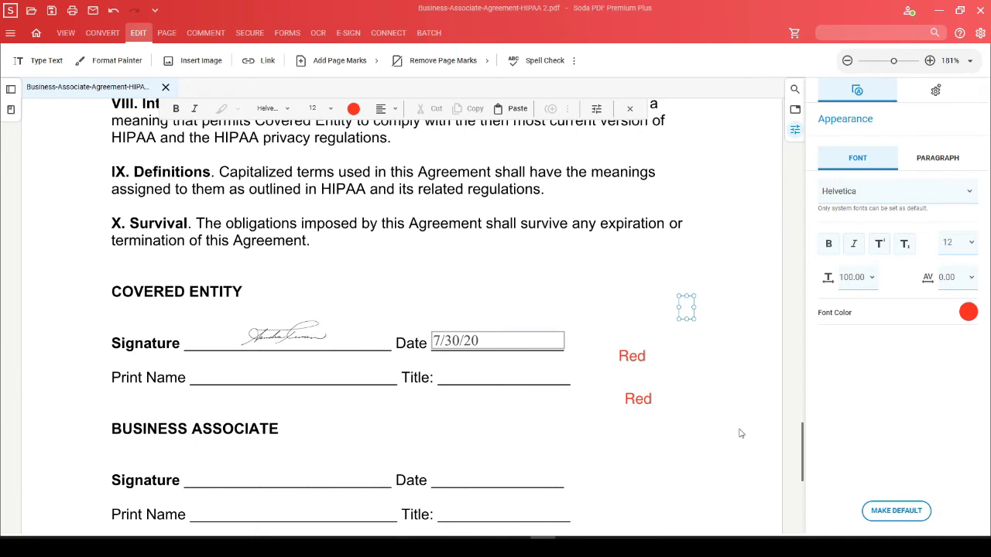
left_click(739, 434)
scroll(744, 329, "up", 1)
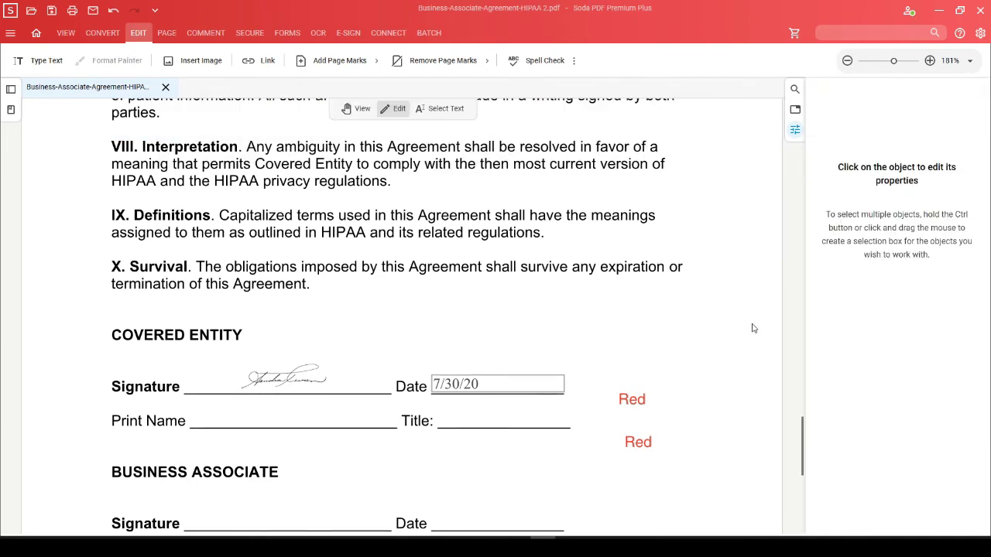
left_click(293, 238)
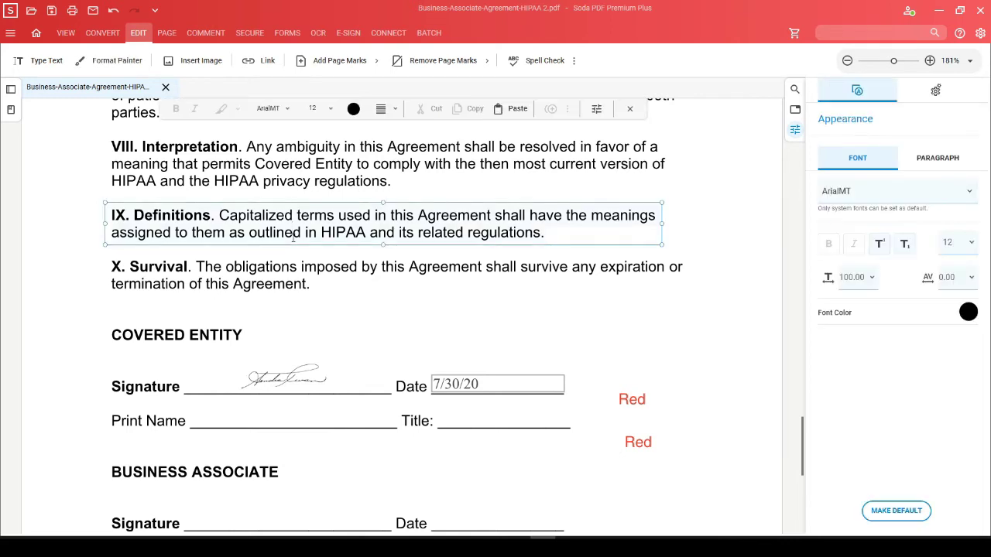
left_click_drag(320, 233, 368, 231)
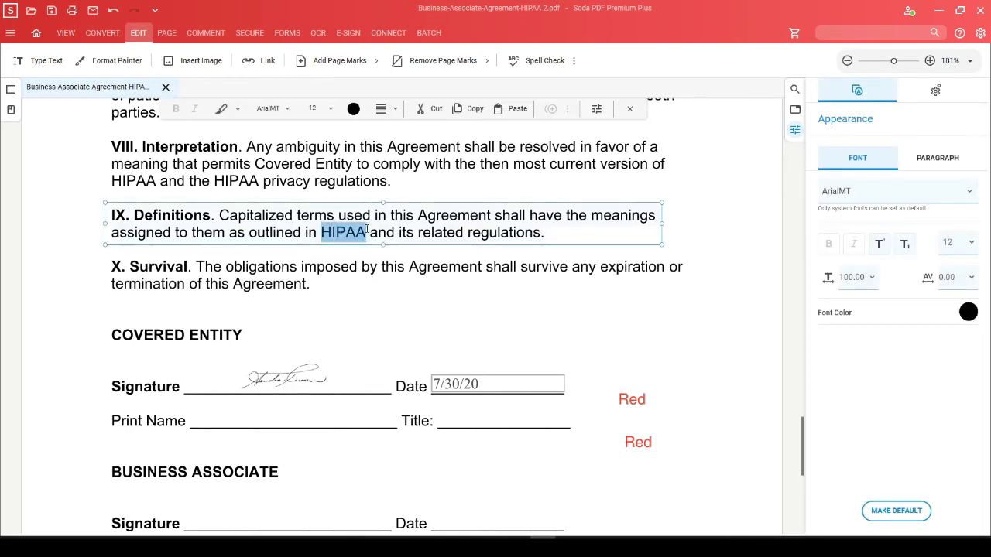
left_click(356, 249)
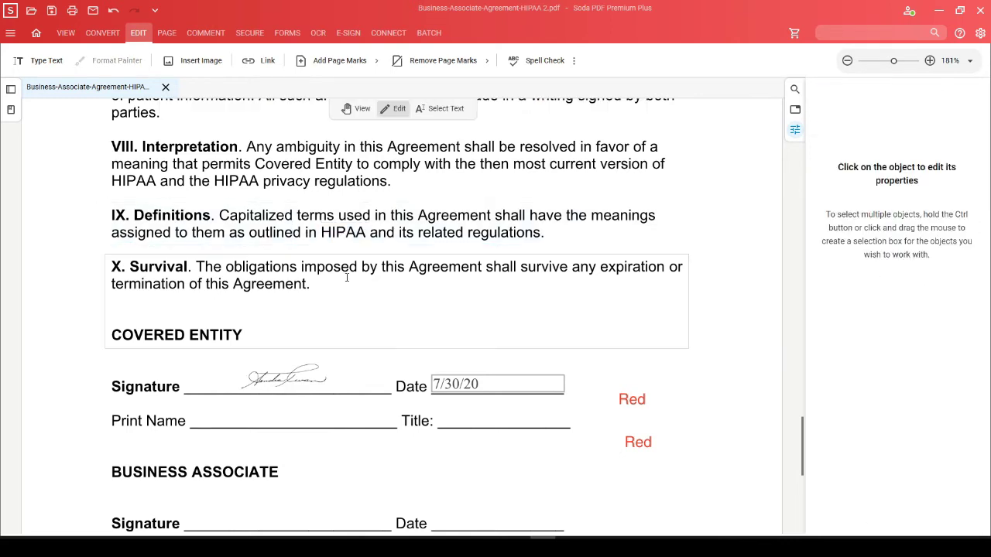
left_click(281, 283)
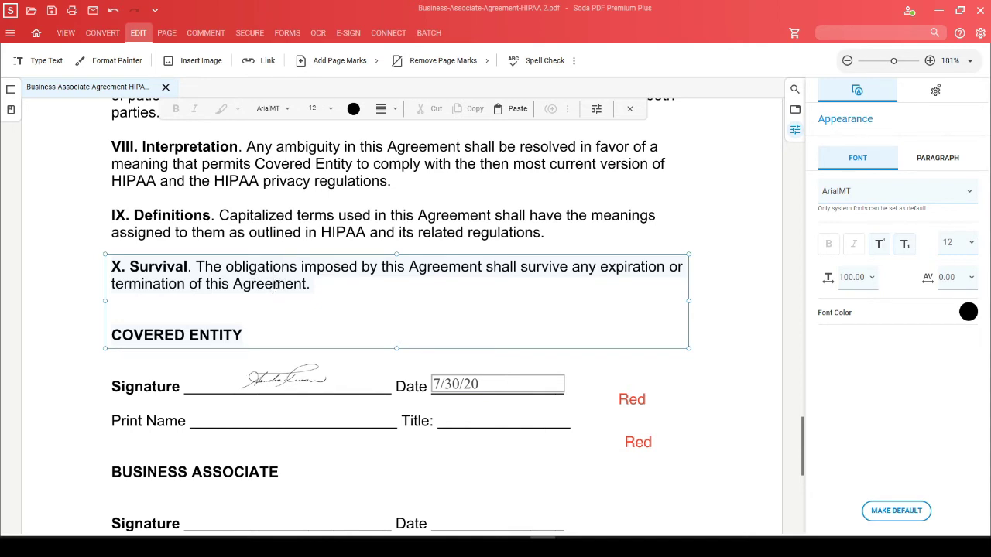
- Format-paint the X. Survival paragraph's black body style onto the upper 'Red' label
left_click(121, 64)
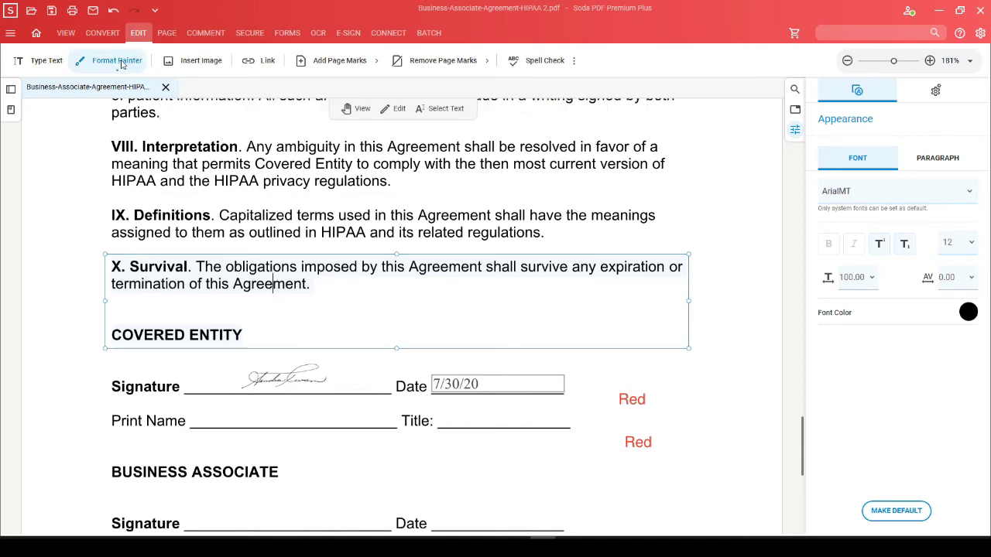
left_click_drag(615, 399, 647, 399)
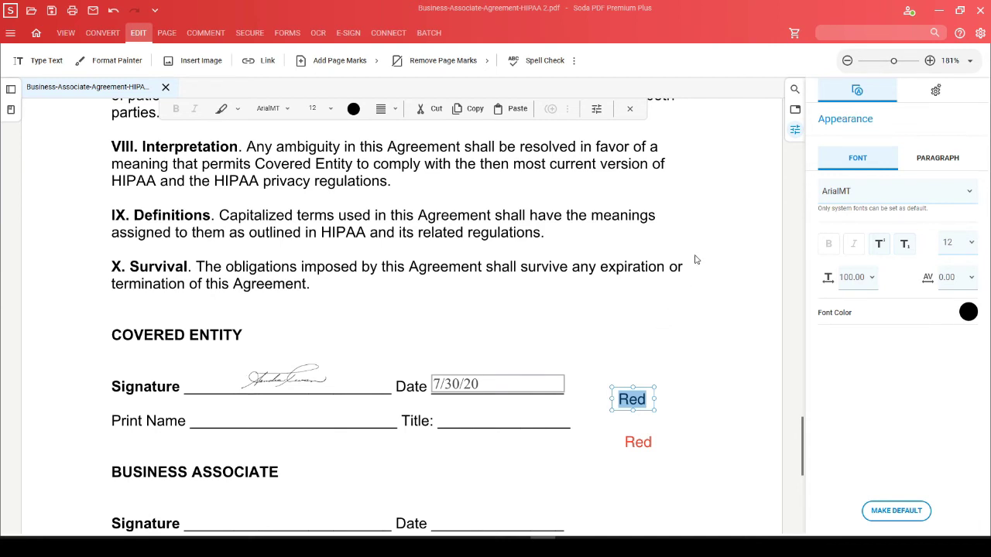
left_click(630, 109)
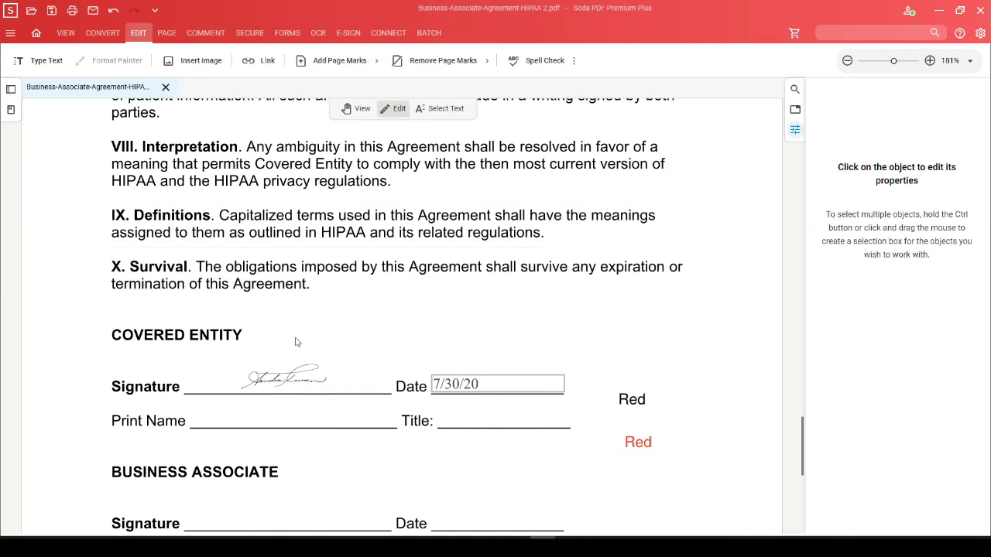
- Drag the handwritten signature down onto the Print Name line; undo a trial Date field resize
left_click(296, 369)
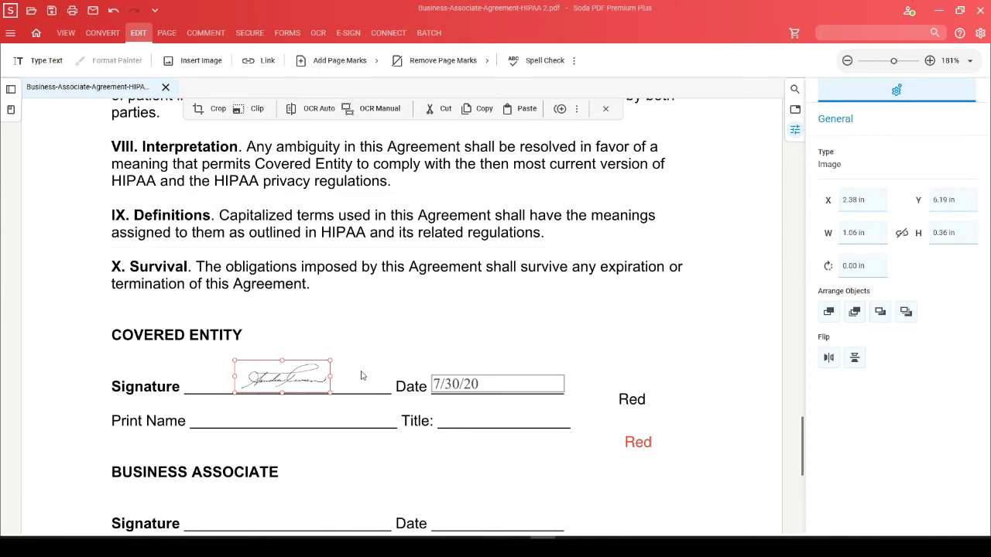
left_click_drag(303, 368, 305, 400)
left_click(566, 384)
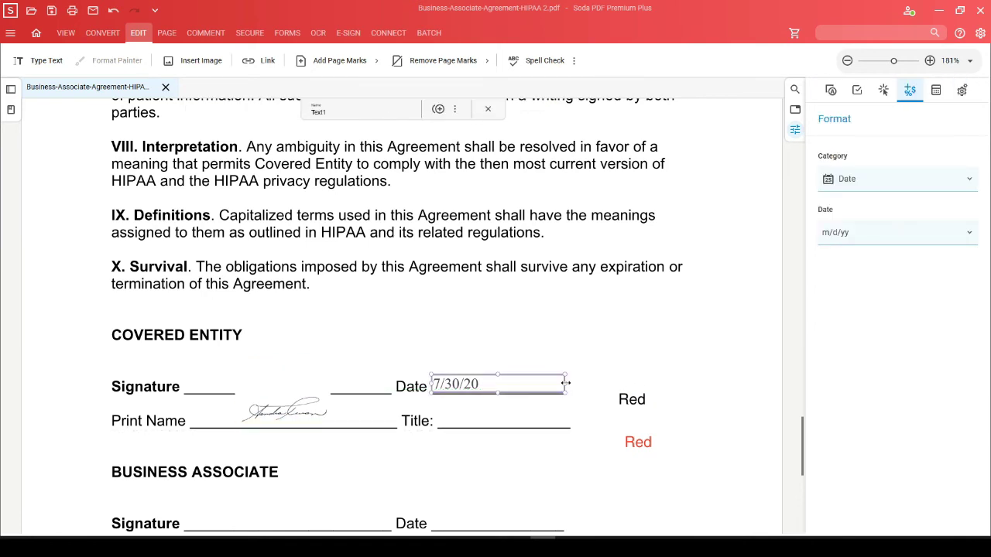
left_click_drag(566, 384, 500, 385)
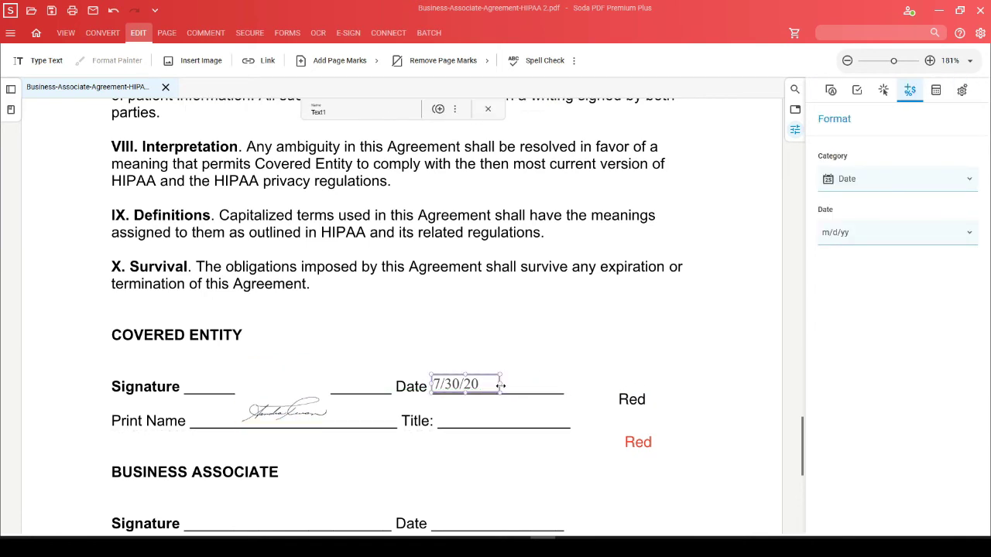
key("ctrl+z")
- Browse the Date field's Appearance, Value, Actions and Format properties, then select the e logo
left_click(469, 380)
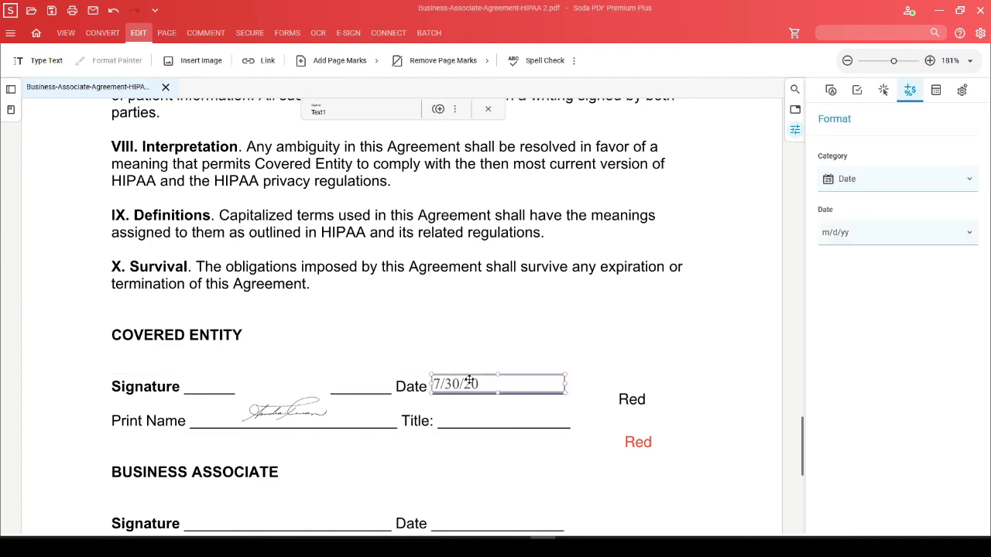
left_click(833, 92)
left_click(858, 91)
left_click(883, 91)
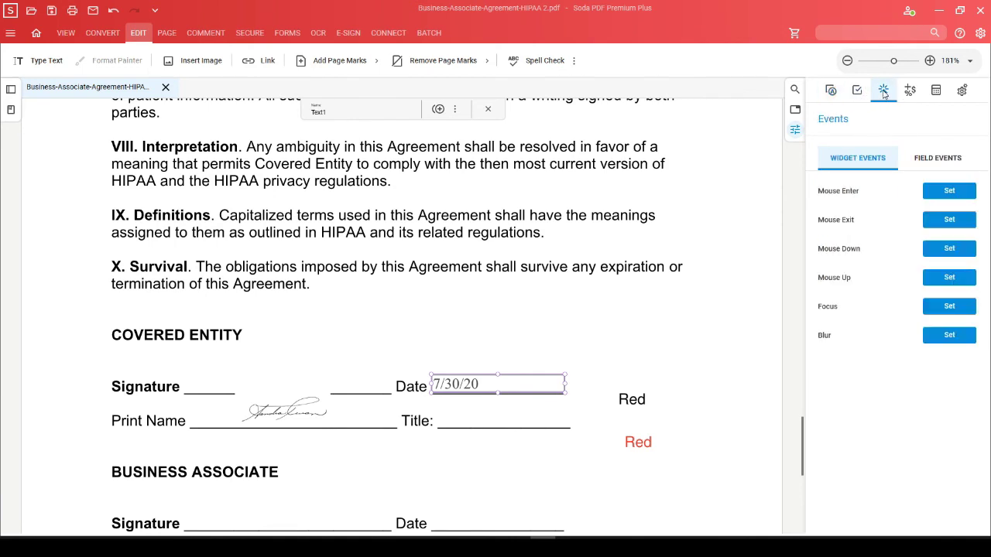
left_click(910, 92)
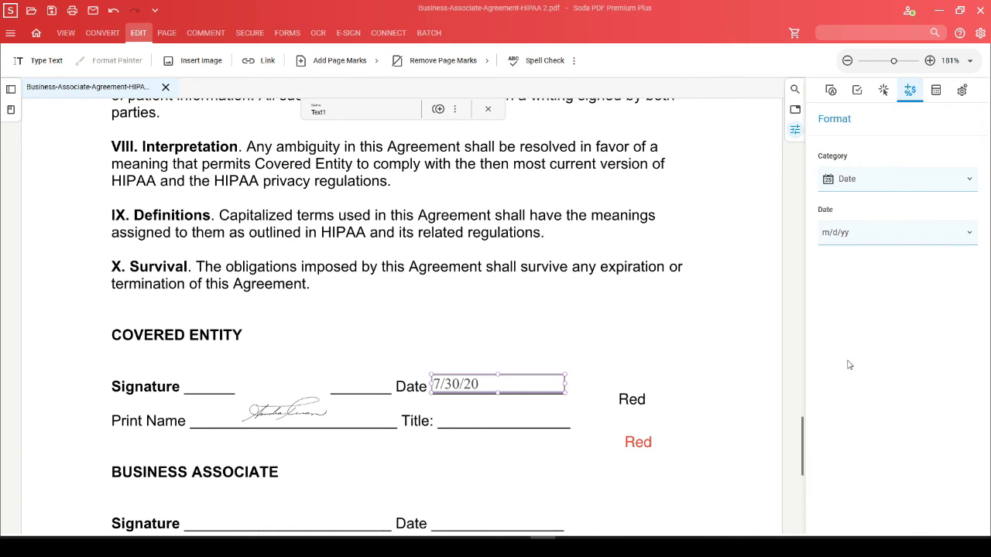
key("shift+Tab")
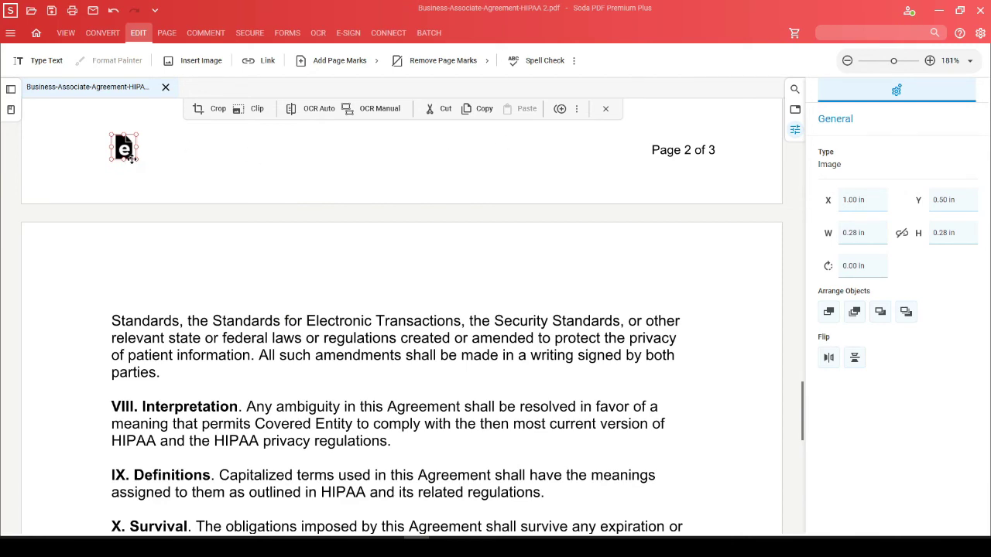
- Cut the e logo from page 2, paste it at the top of page 3, and move it to the left margin
left_click_drag(130, 158, 172, 167)
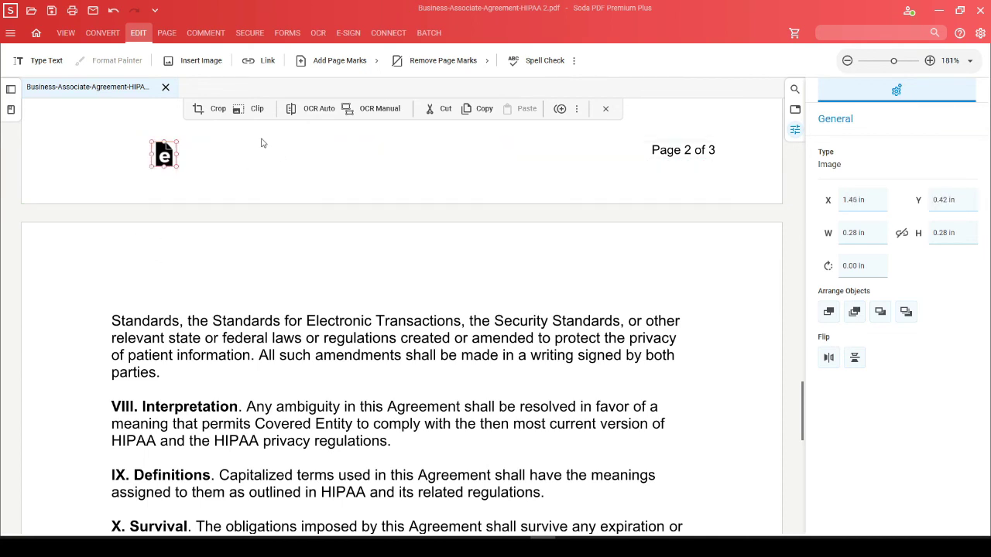
right_click(169, 155)
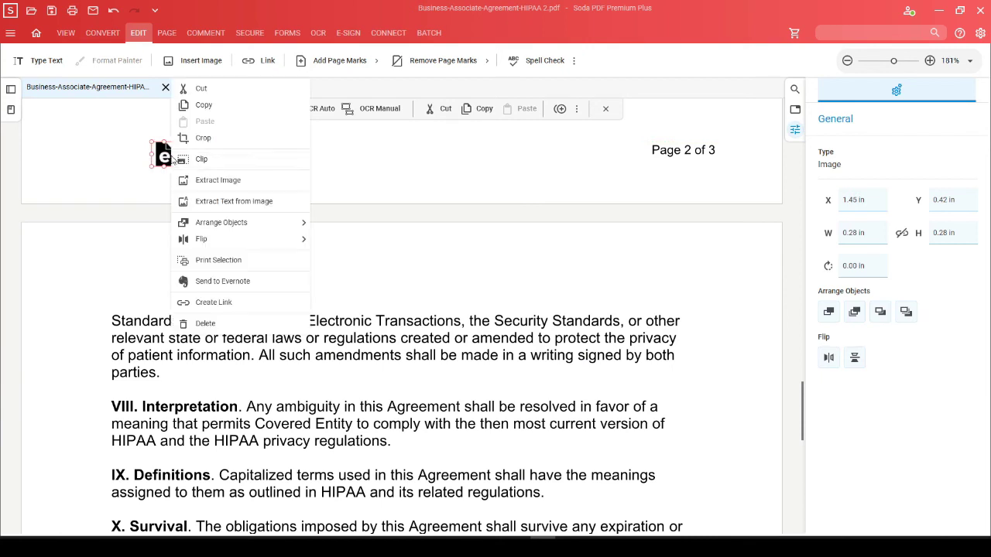
left_click(202, 89)
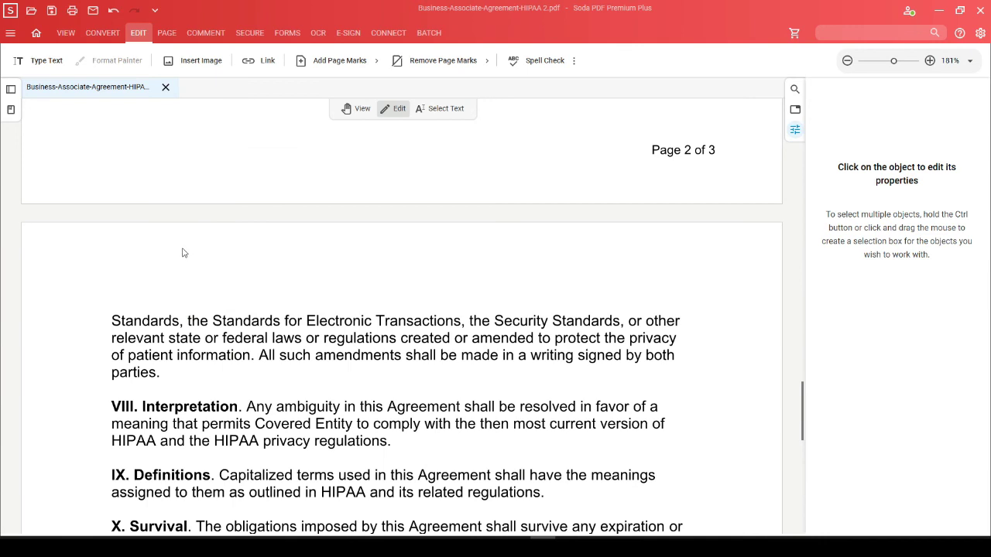
right_click(184, 252)
left_click(217, 186)
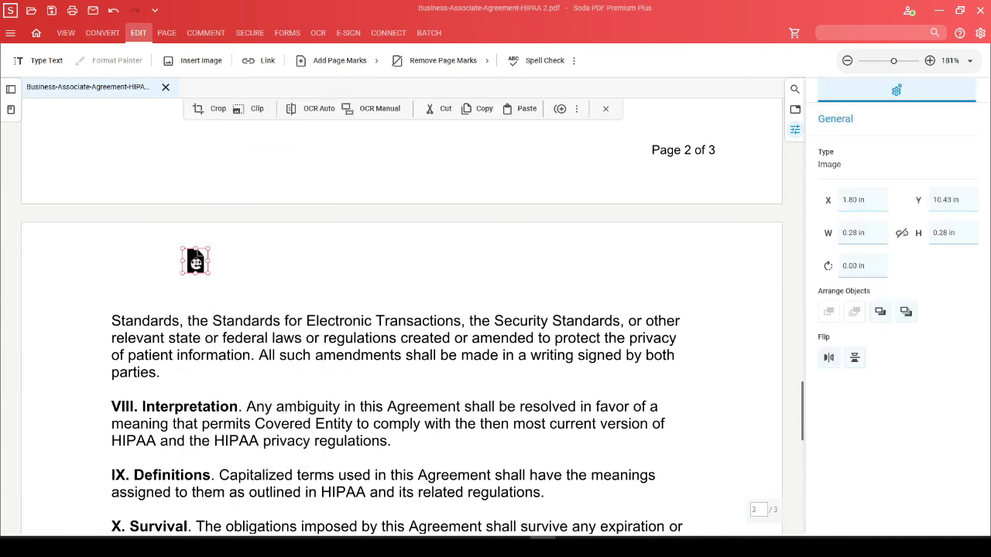
left_click_drag(195, 261, 78, 259)
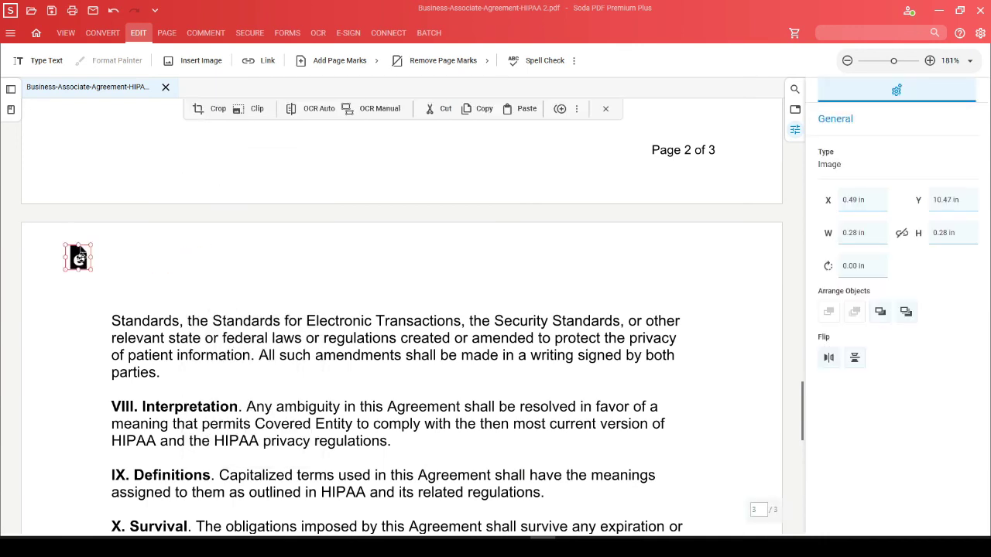